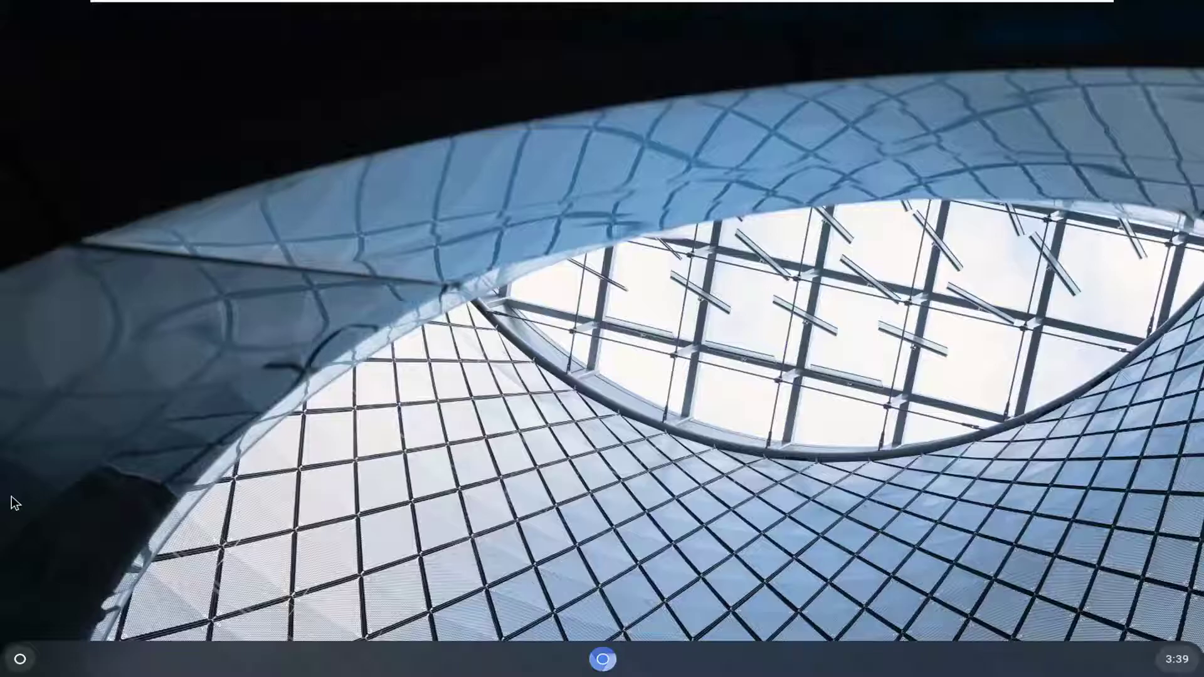
# Open the system Settings app from the shelf's Quick Settings panel
pyautogui.click(1056, 241)
pyautogui.click(1176, 662)
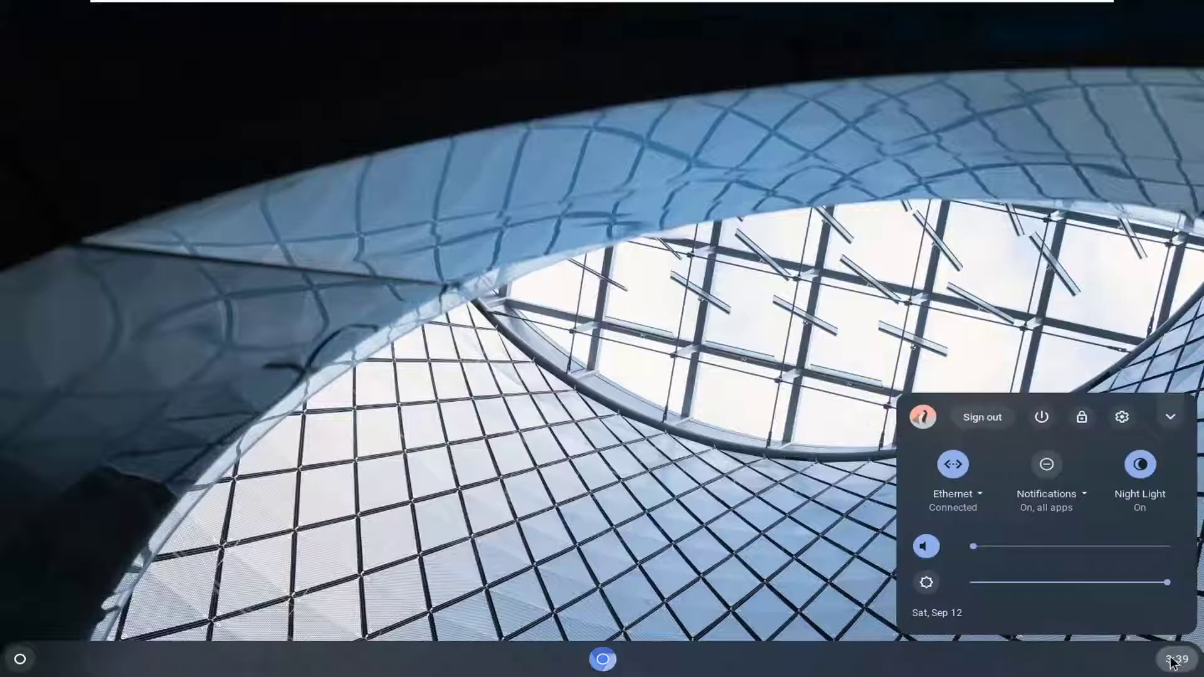
pyautogui.click(1123, 418)
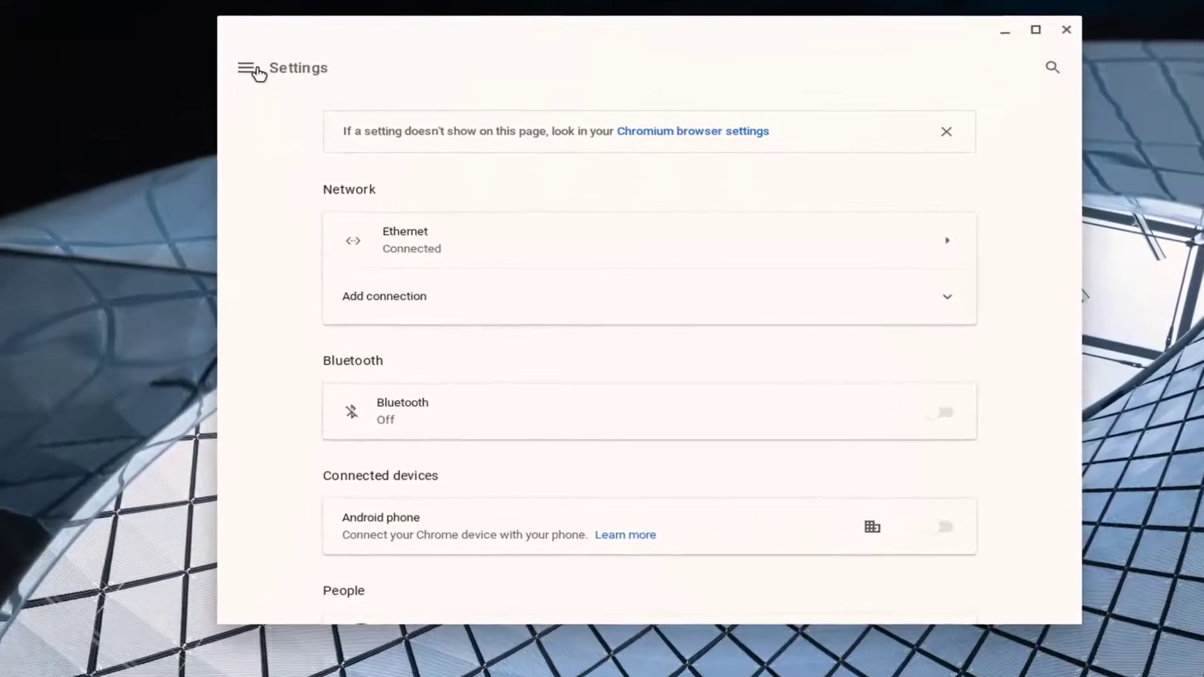
pyautogui.click(242, 69)
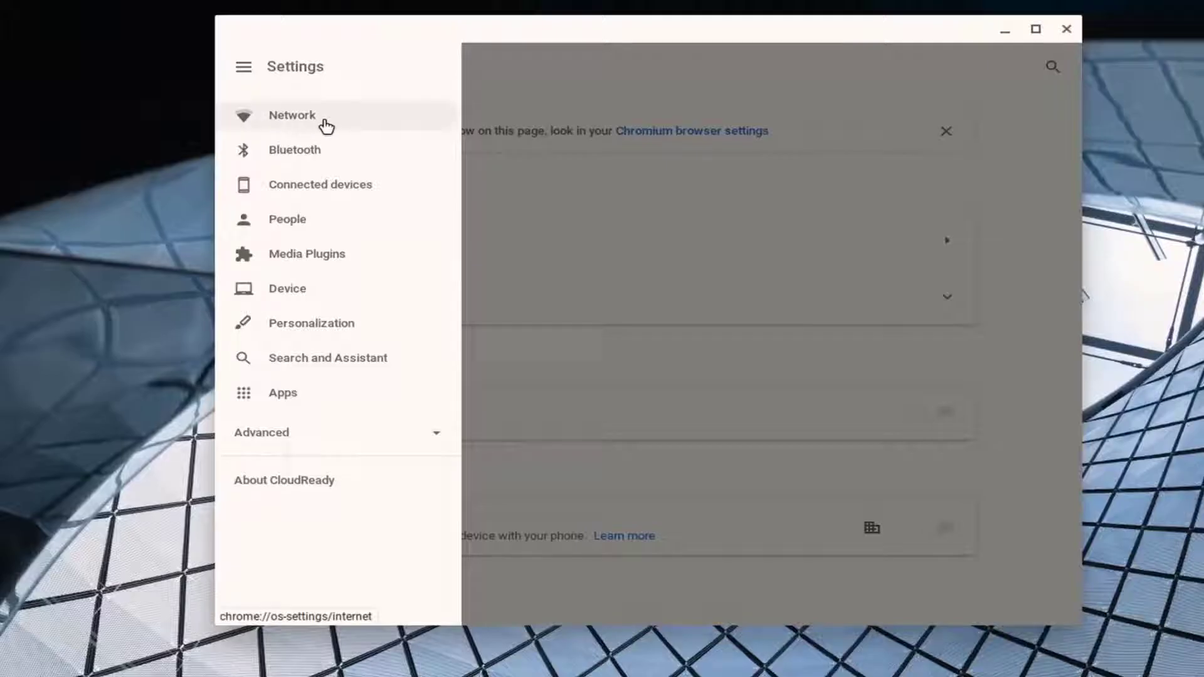
pyautogui.click(291, 119)
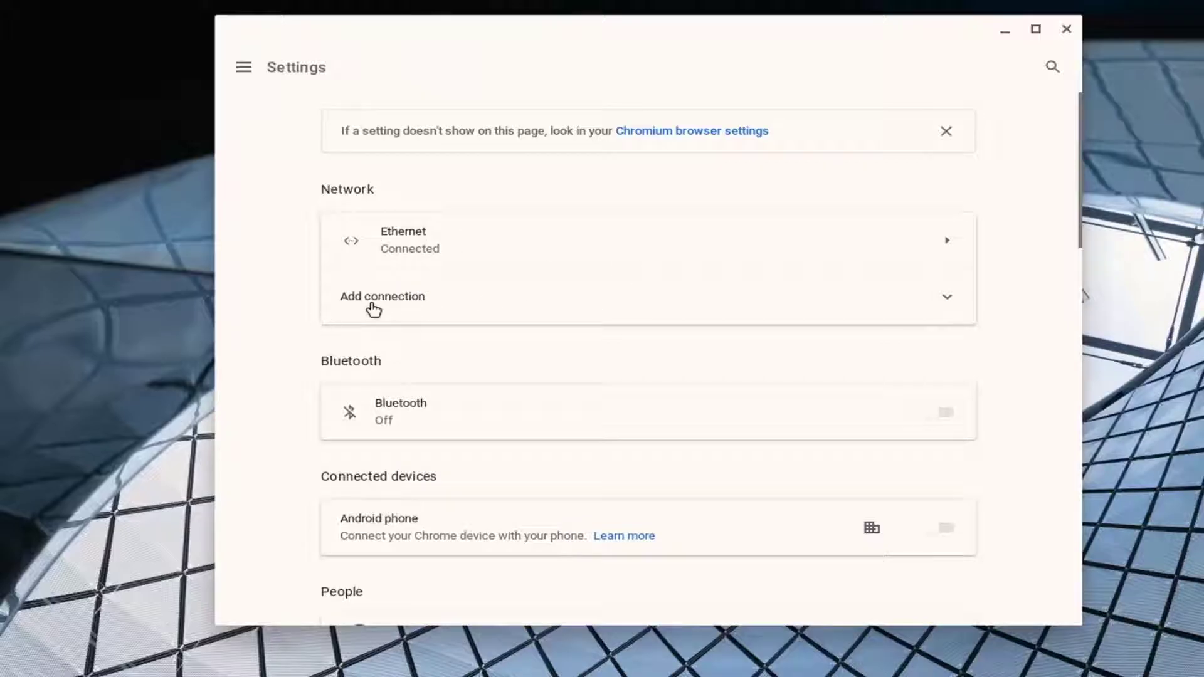
# Expand Add connection and start adding an OpenVPN / L2TP network
pyautogui.click(377, 294)
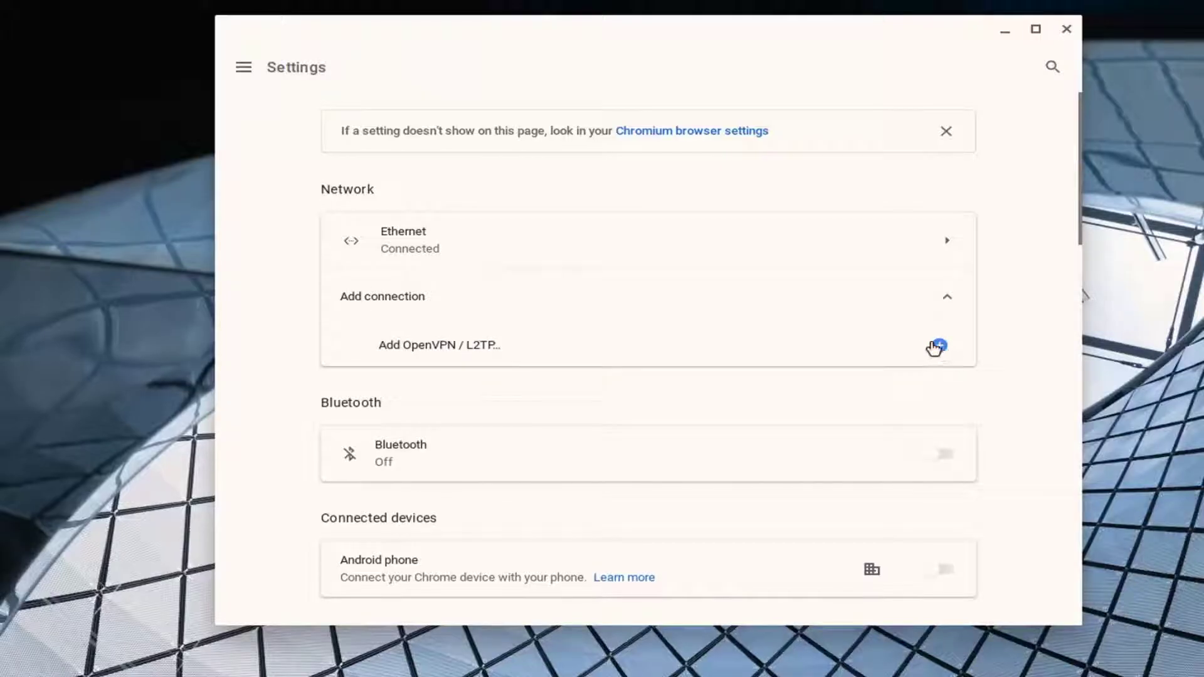
pyautogui.click(938, 347)
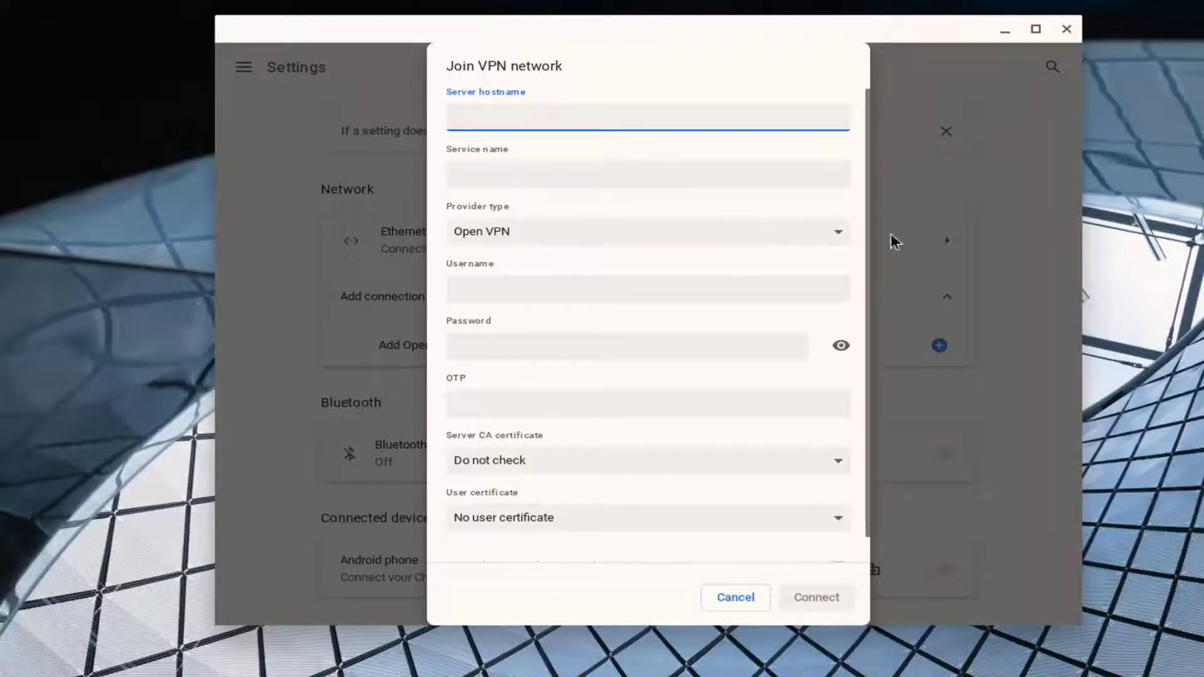
pyautogui.click(832, 242)
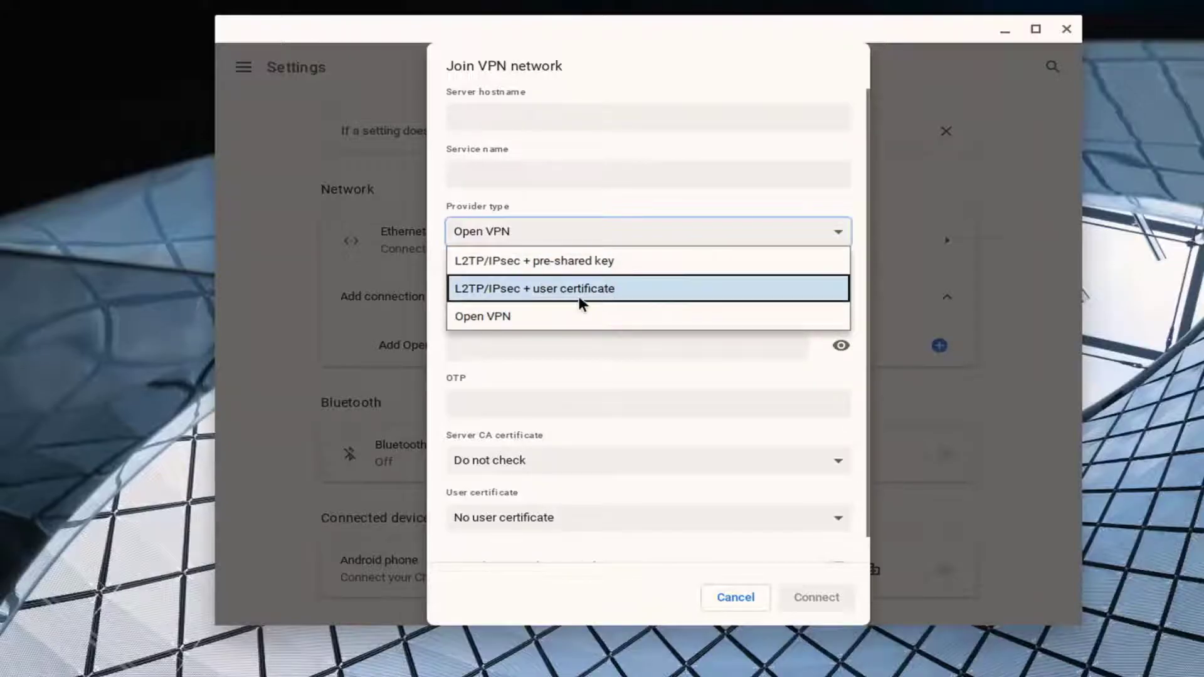
pyautogui.click(555, 402)
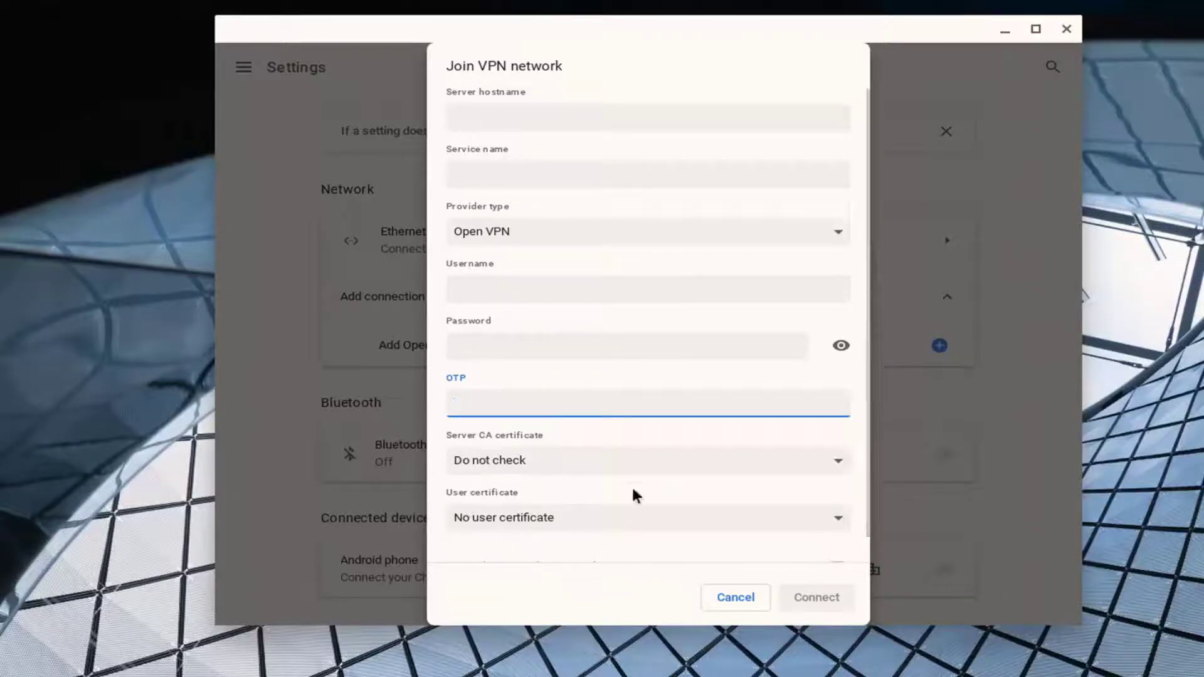
# Cancel the Join VPN network form and close the Settings window
pyautogui.click(734, 598)
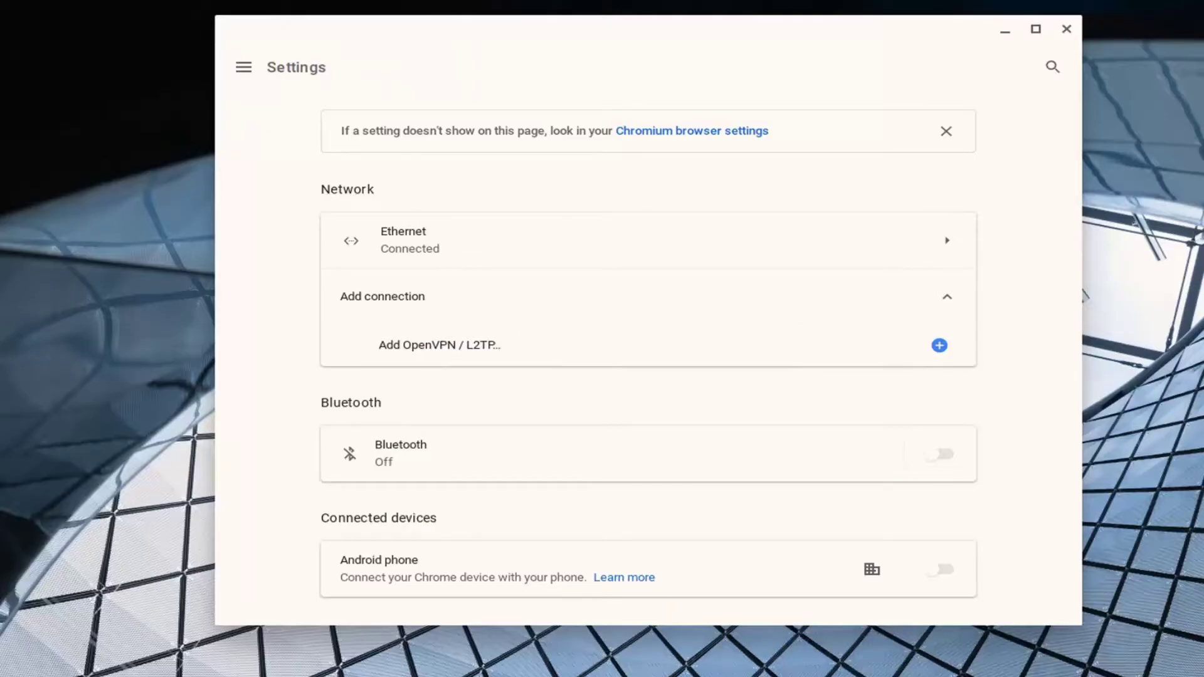
pyautogui.click(1067, 31)
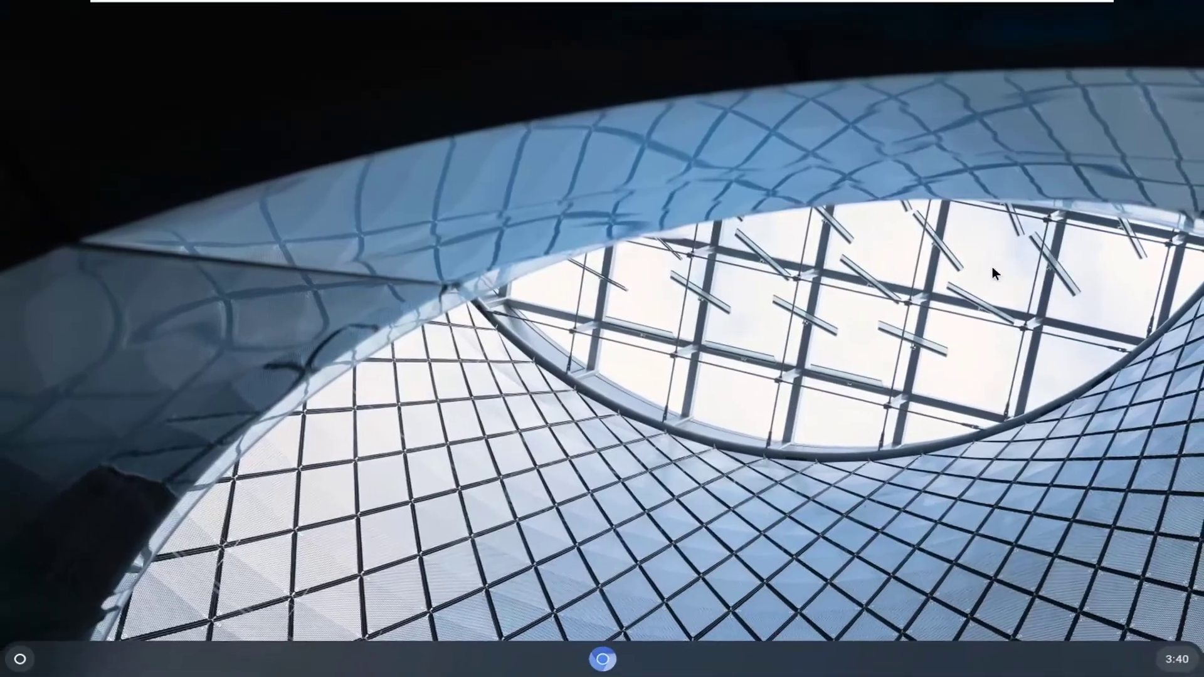